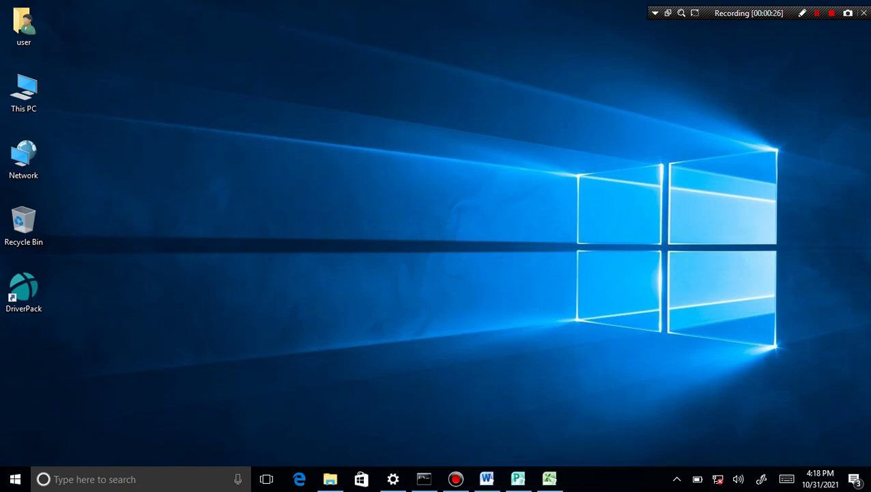
- Open the "Key for nitro 9" document from the soft\nitro 9 folder on the W10X64_V160 (E:) drive
double_click(23, 92)
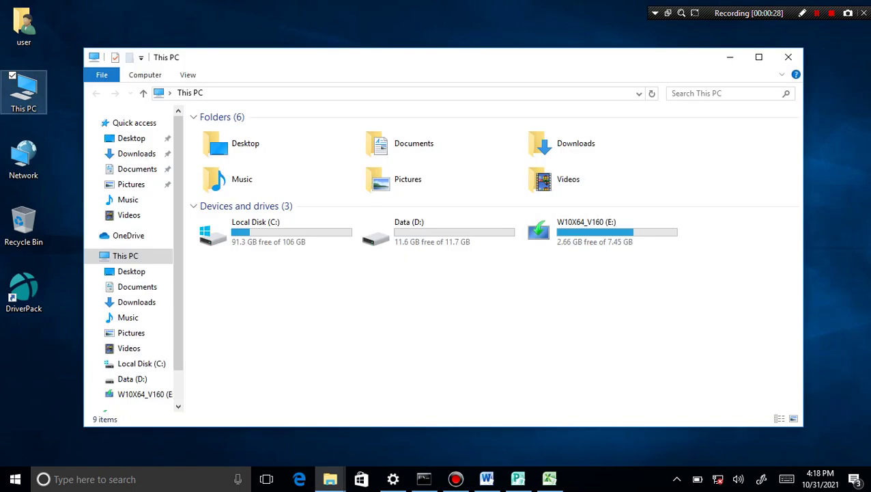
double_click(535, 210)
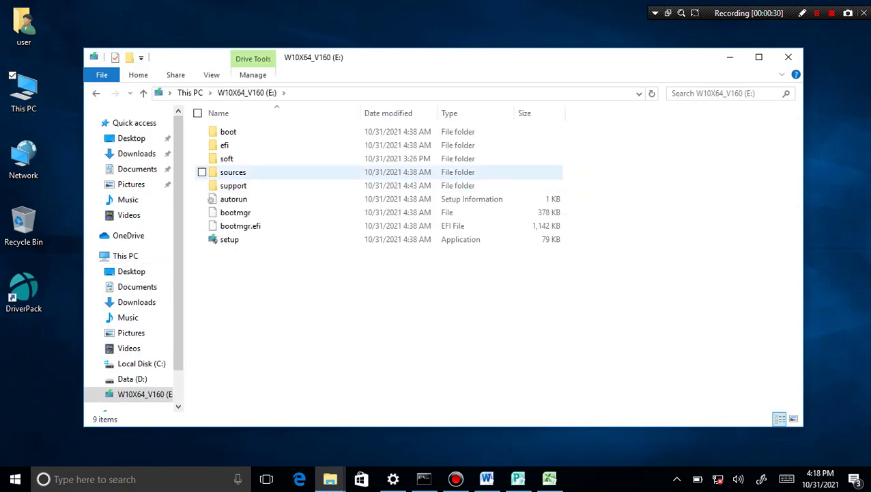
double_click(227, 159)
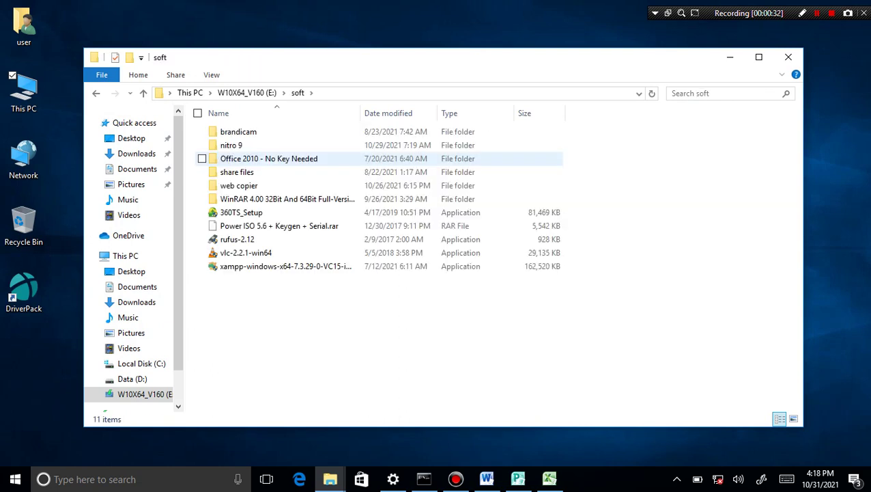
double_click(231, 145)
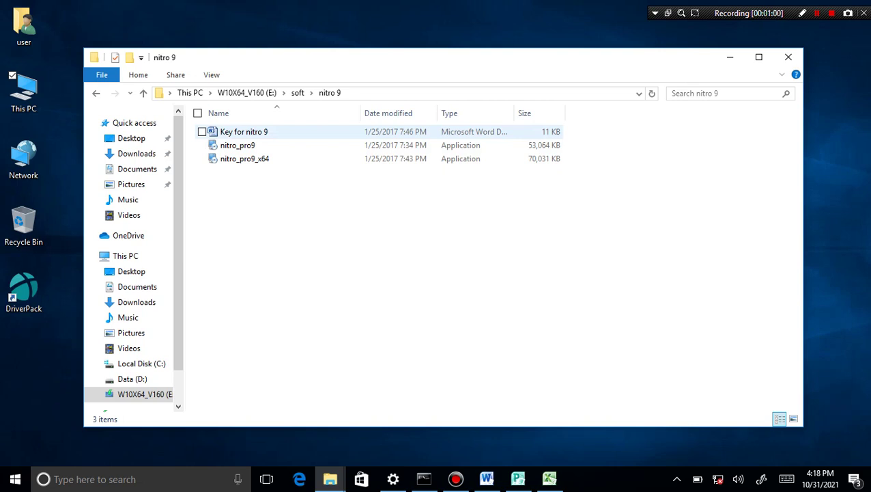
double_click(244, 131)
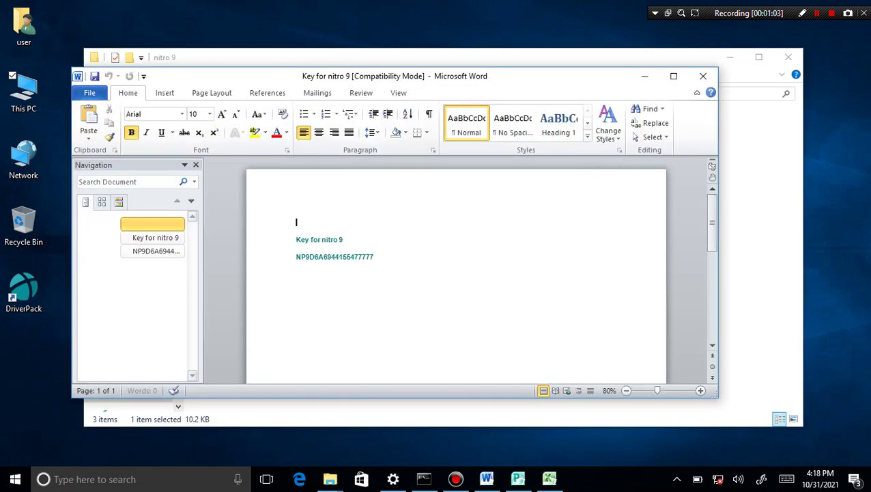
- Copy the serial number line from the key document and close the document
left_click(374, 256)
left_click_drag(373, 256, 295, 258)
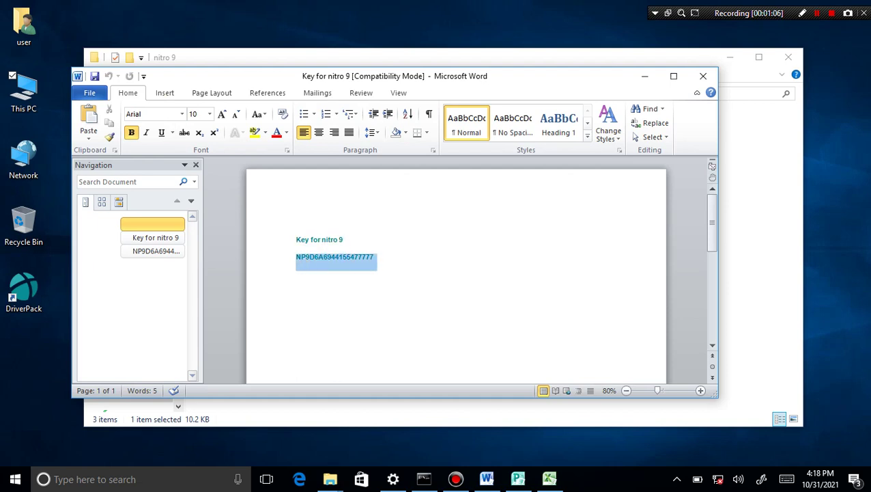
key("ctrl+c")
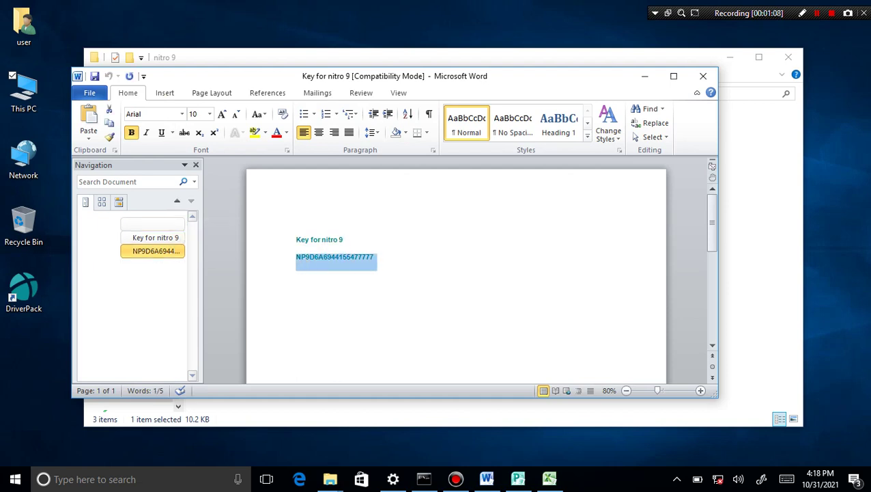
left_click(703, 76)
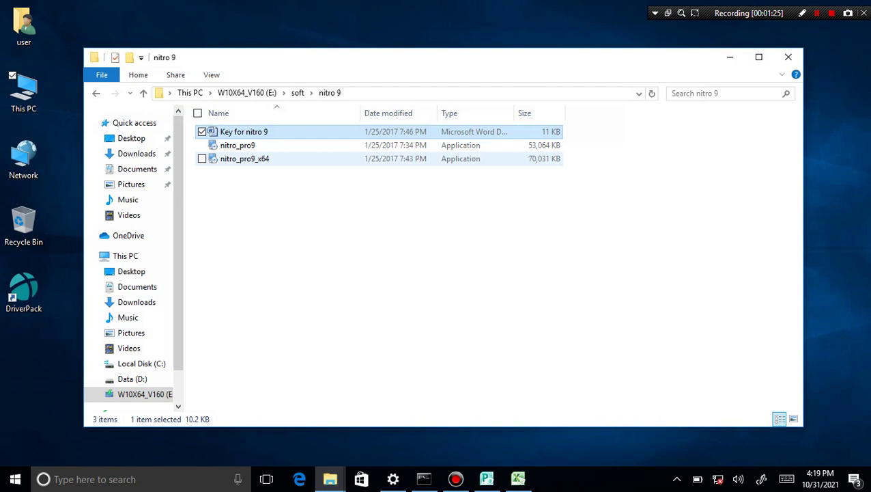
- Start the nitro_pro9_x64 installer from the nitro 9 folder and look through its license agreement
left_click(245, 159)
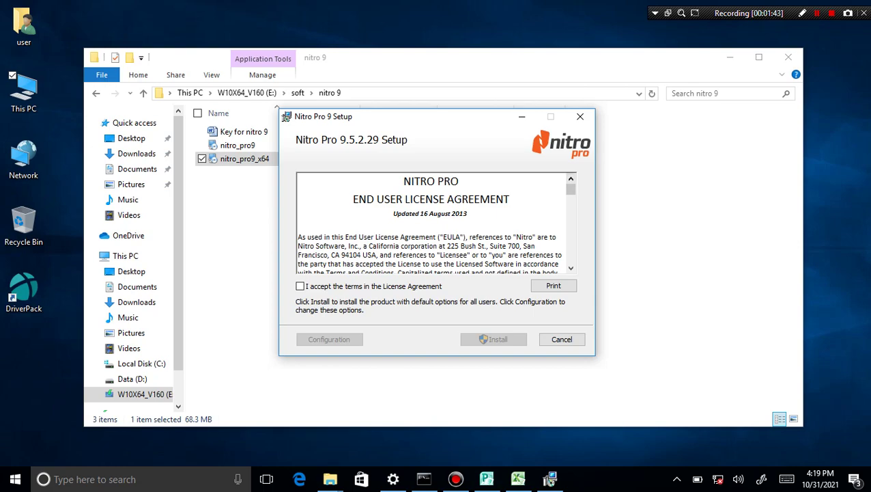
scroll(430, 222, "down", 15)
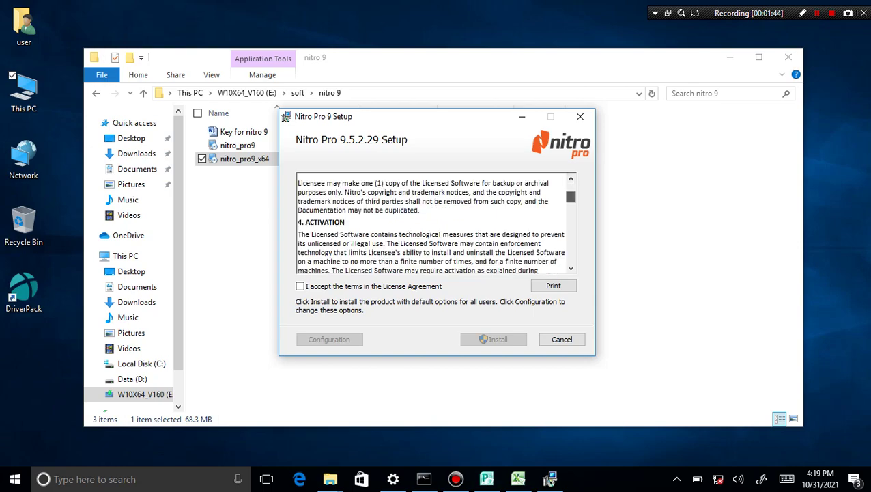
scroll(430, 222, "up", 5)
scroll(430, 223, "up", 10)
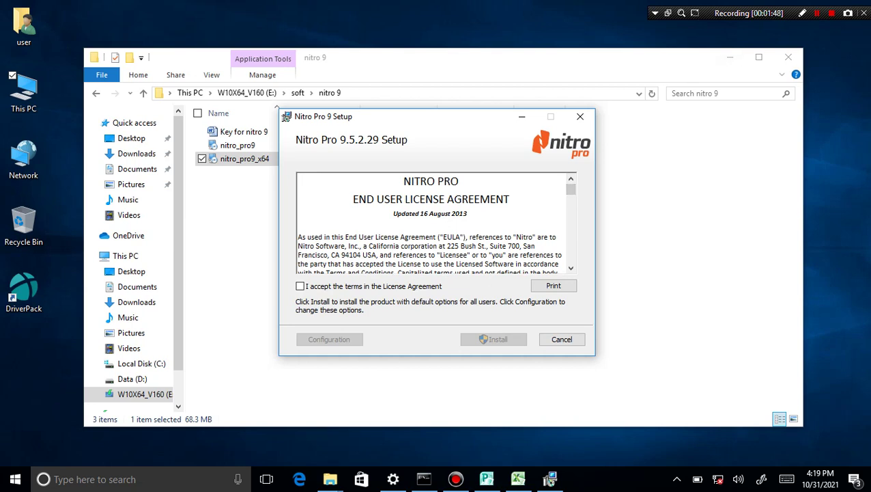
left_click(802, 13)
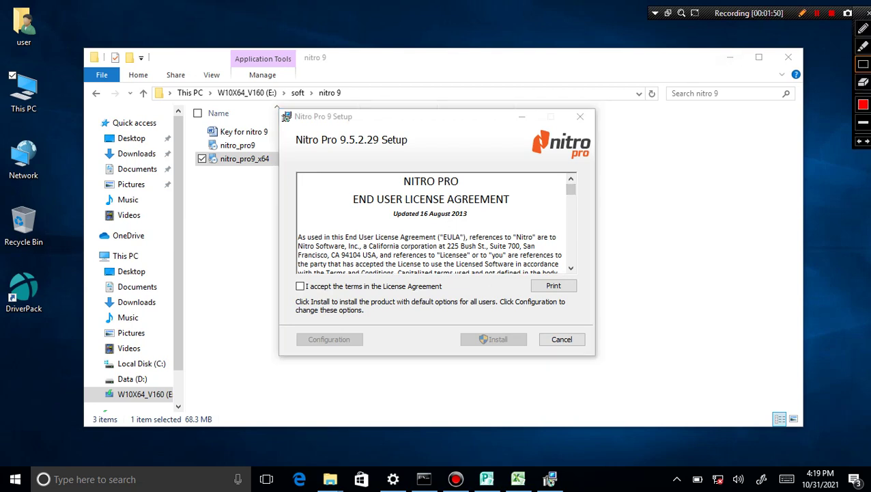
left_click_drag(284, 268, 452, 293)
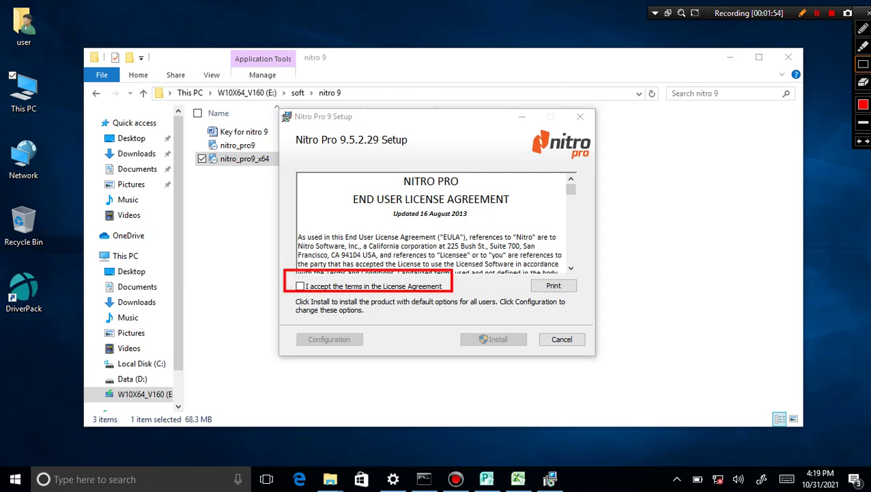
mouse_move(510, 263)
left_mouse_down()
mouse_move(583, 281)
mouse_move(590, 300)
left_mouse_up()
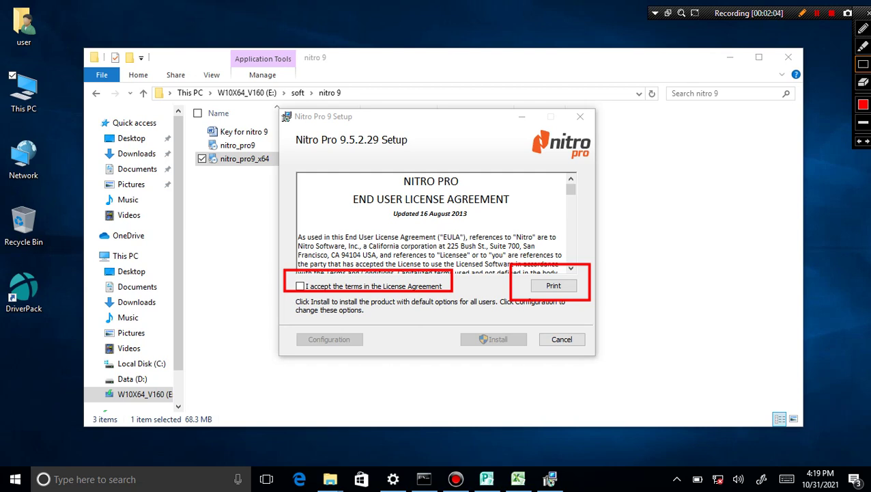
left_click(802, 13)
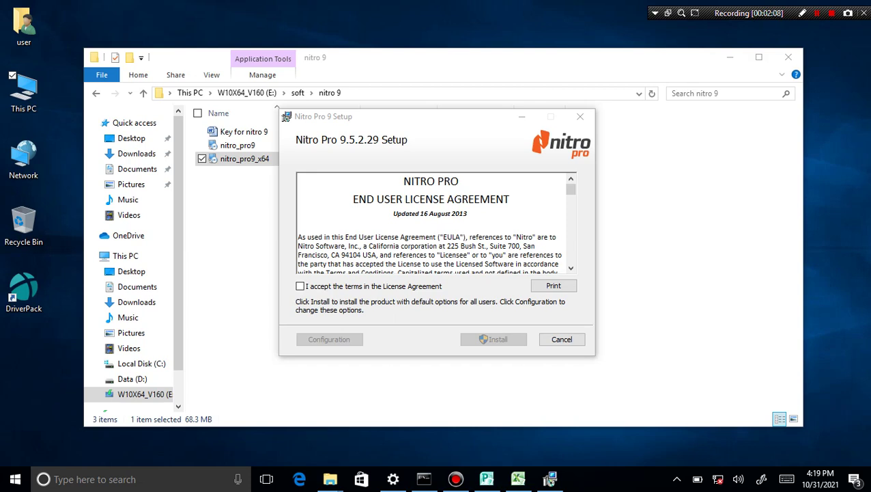
- Accept the license terms, install Nitro Pro 9 with default options, and finish setup with launching the program enabled
left_click(300, 286)
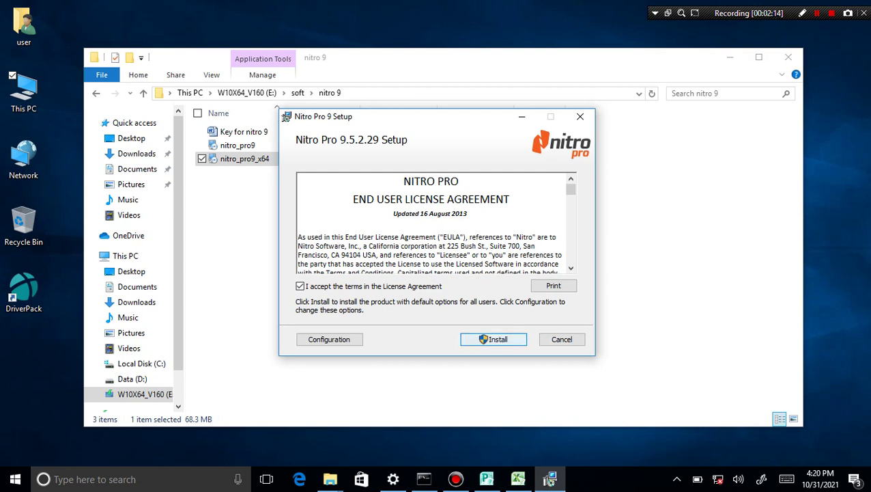
left_click(493, 339)
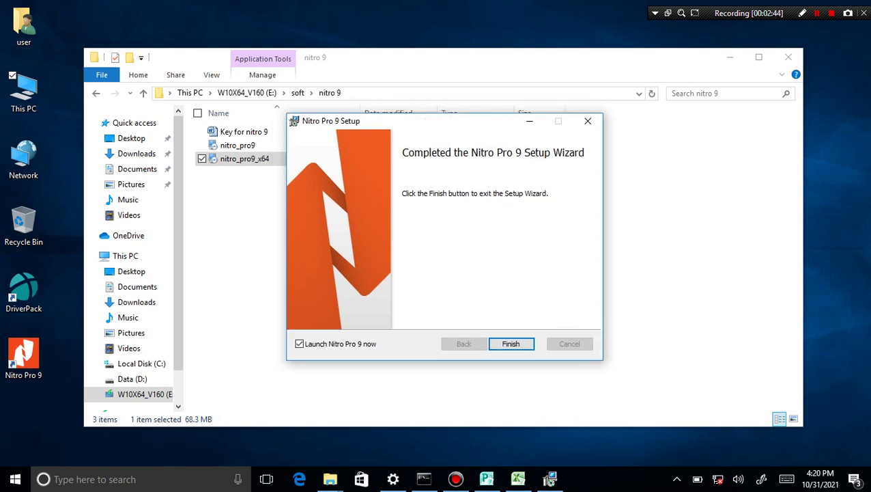
key("Return")
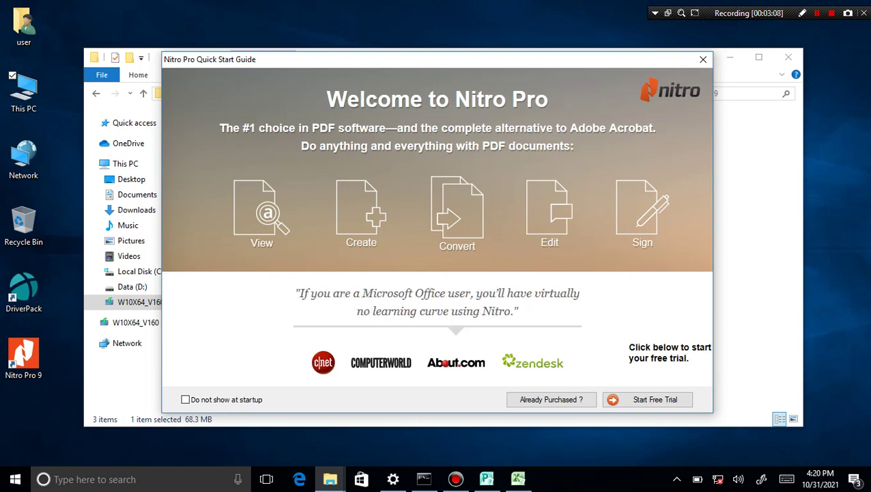
- Open the license information for an already purchased copy and fill in the first name, last name and the company "davnel solutions"
left_click(551, 400)
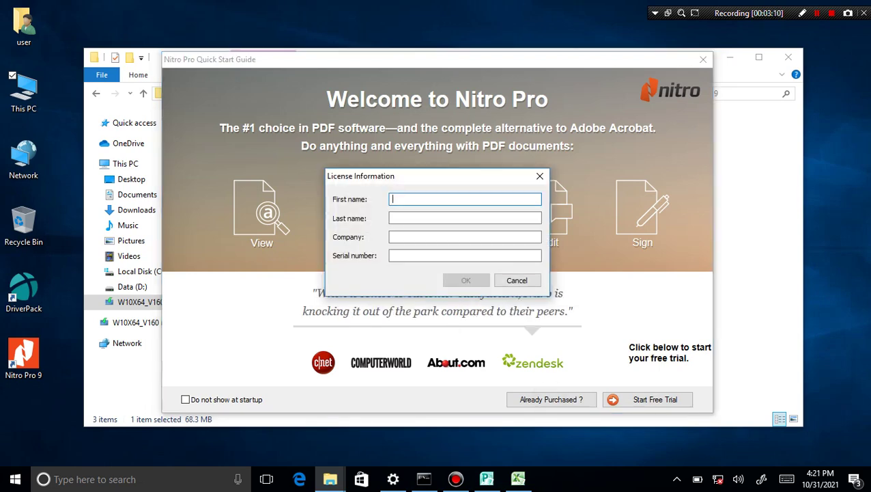
type("paul")
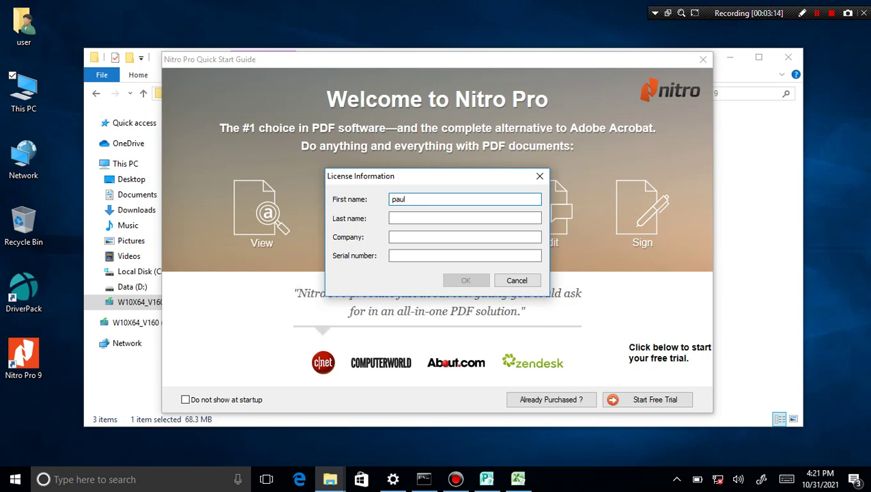
left_click(465, 218)
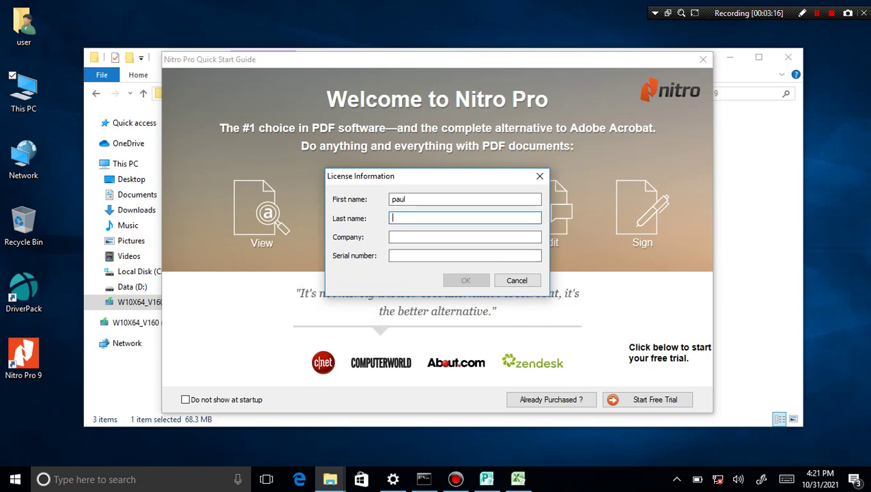
type("paul")
left_click(465, 237)
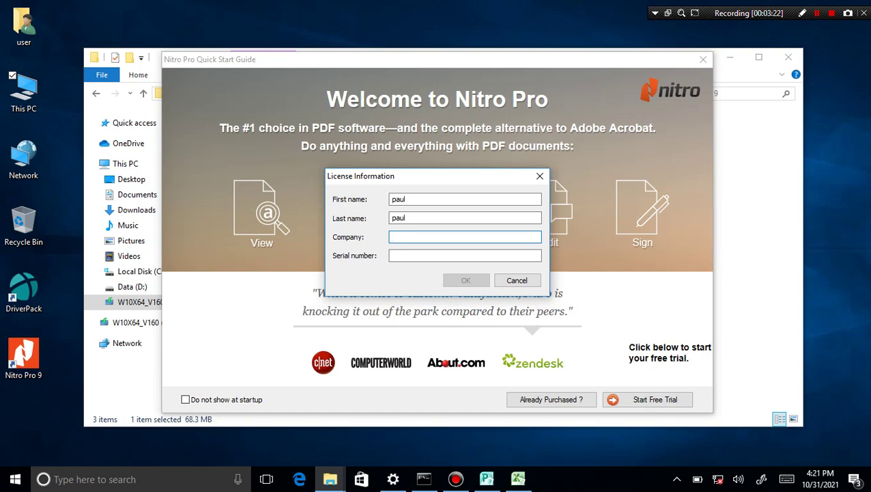
type("davnel sol")
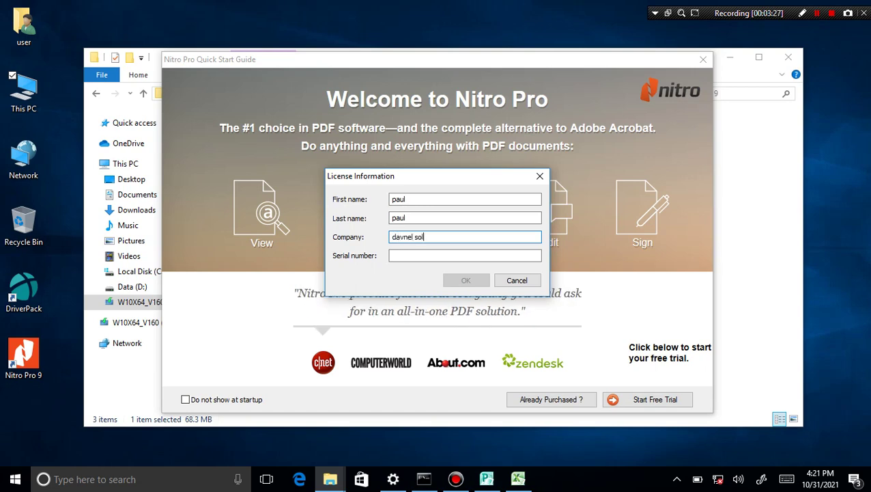
type("utions")
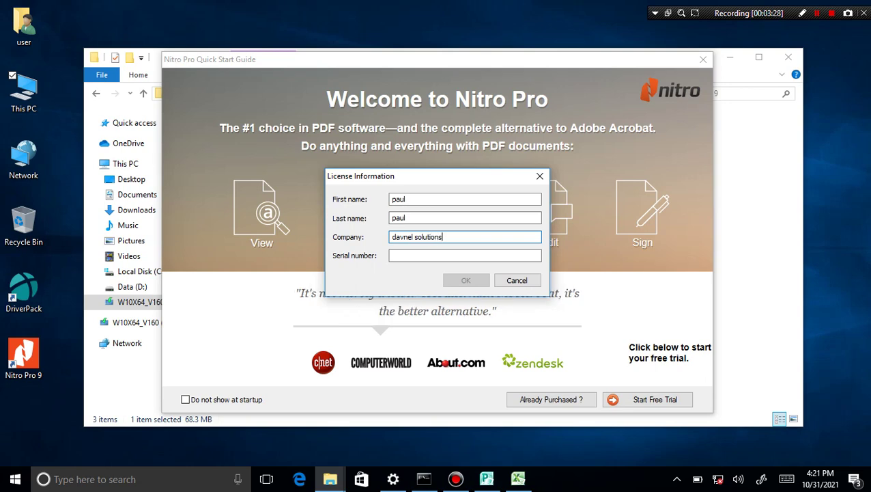
- Paste the copied key into the serial number field and submit the license information
key("Tab")
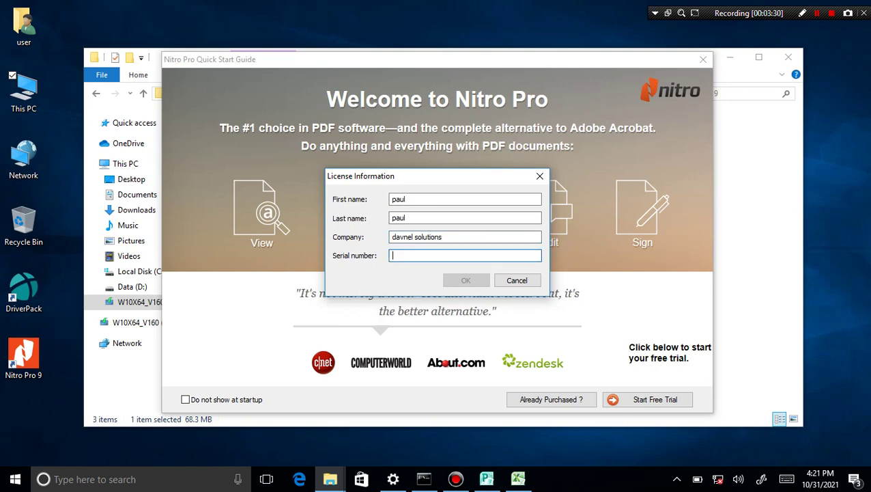
key("ctrl+v")
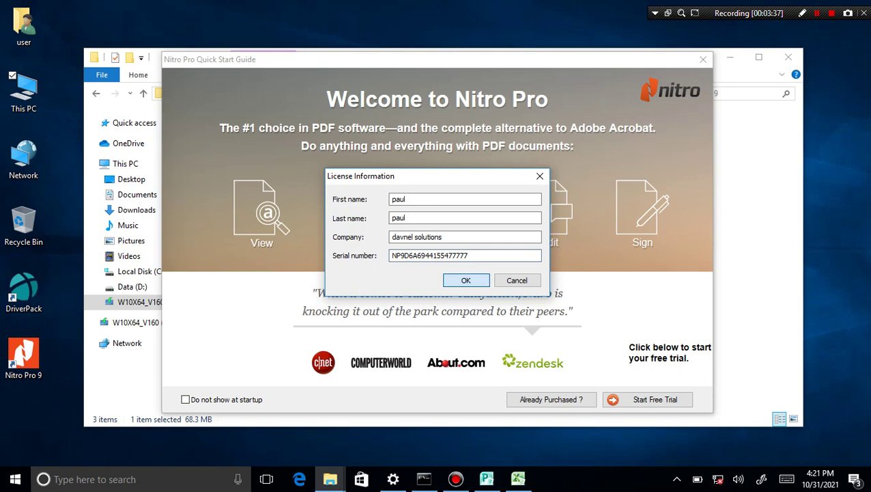
left_click(466, 280)
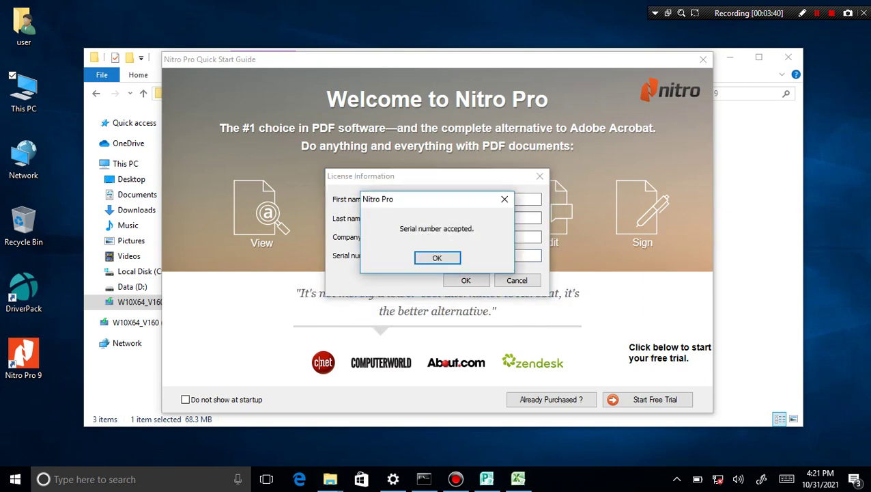
key("Return")
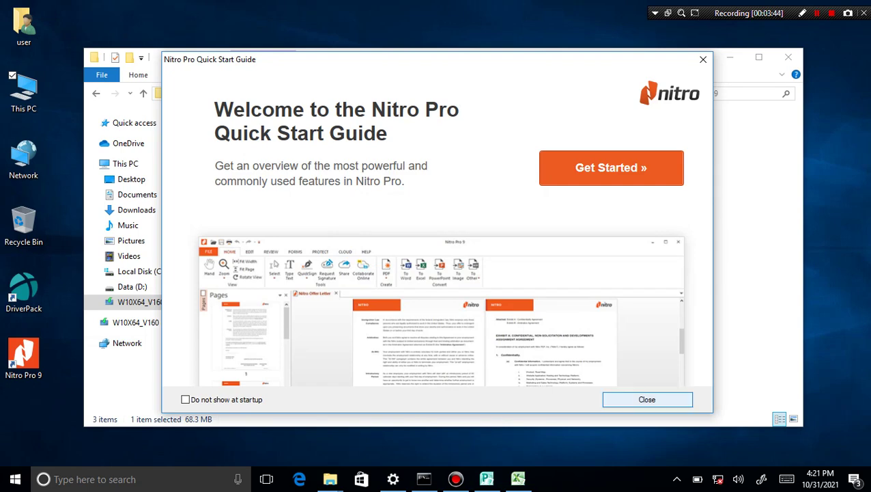
- Close the Quick Start Guide, dismiss the default PDF viewer prompt, and maximize the window showing Welcome.pdf
key("Return")
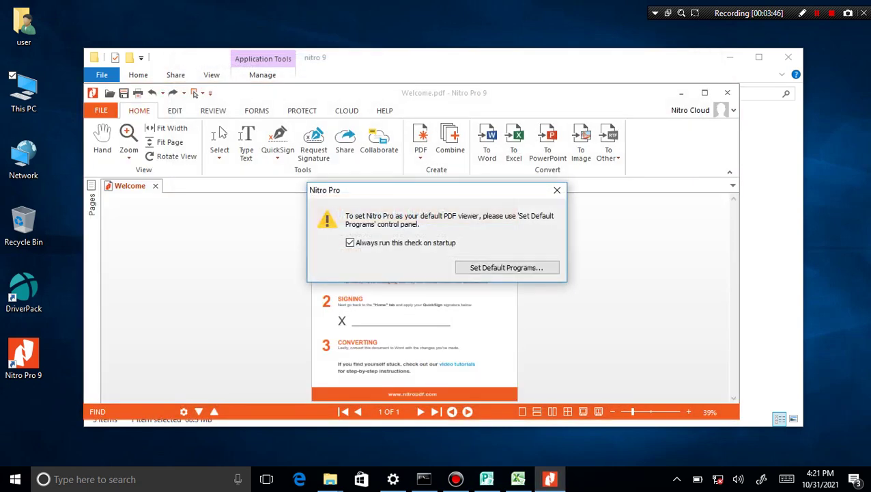
left_click(557, 189)
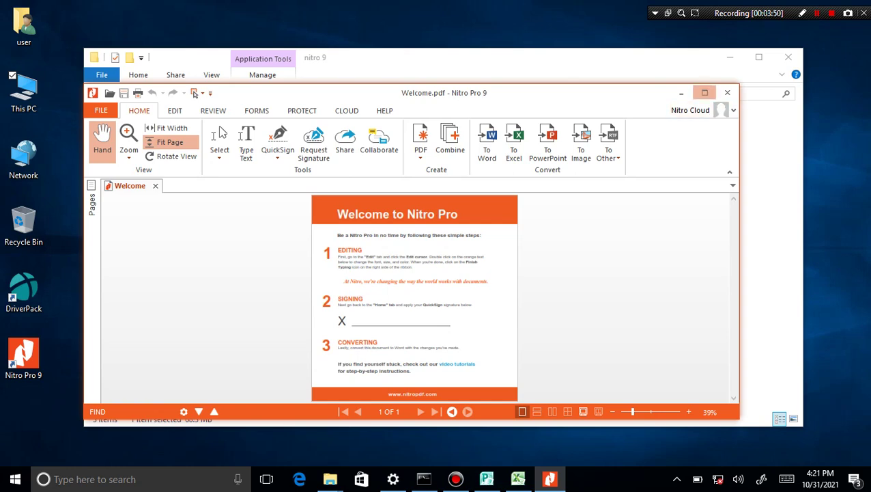
left_click(704, 92)
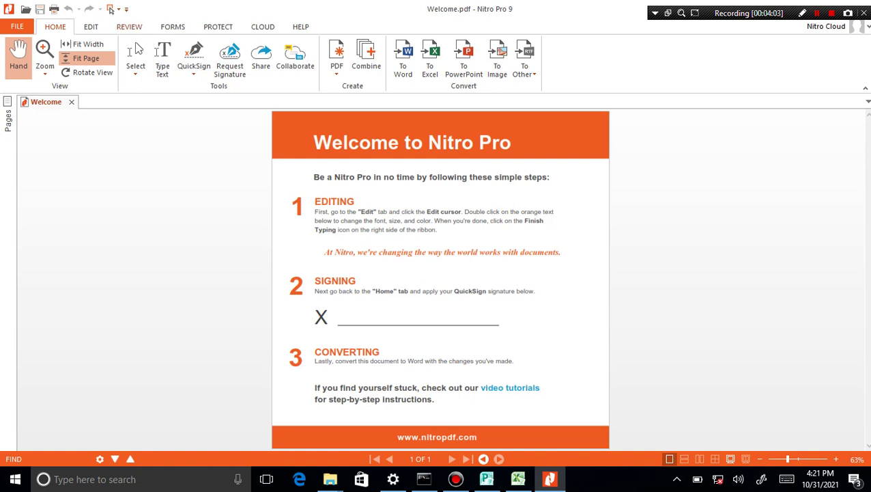
- Using the Edit tool, delete the line "Be a Nitro Pro in no time by following these simple steps:" from the Welcome page
left_click(91, 27)
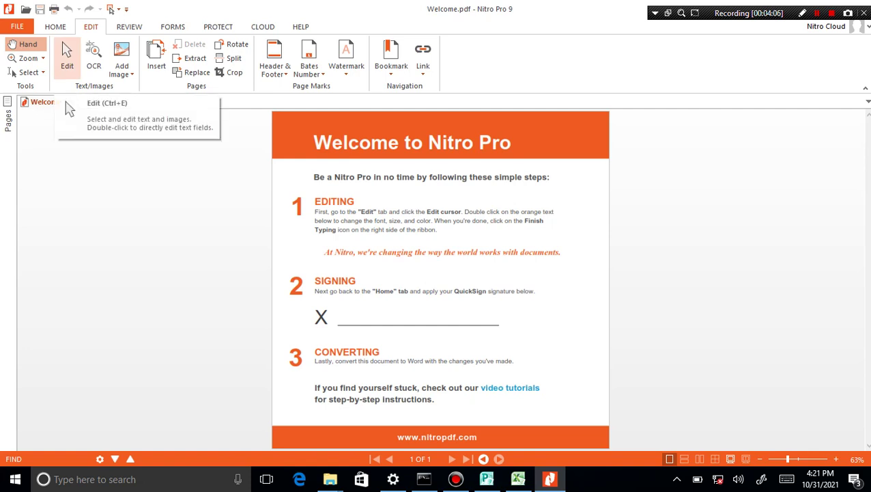
left_click(66, 58)
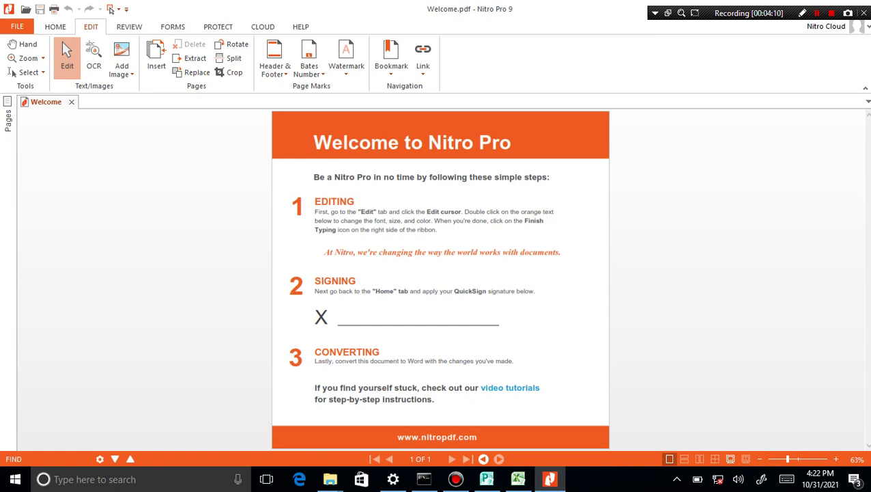
left_click_drag(295, 167, 566, 189)
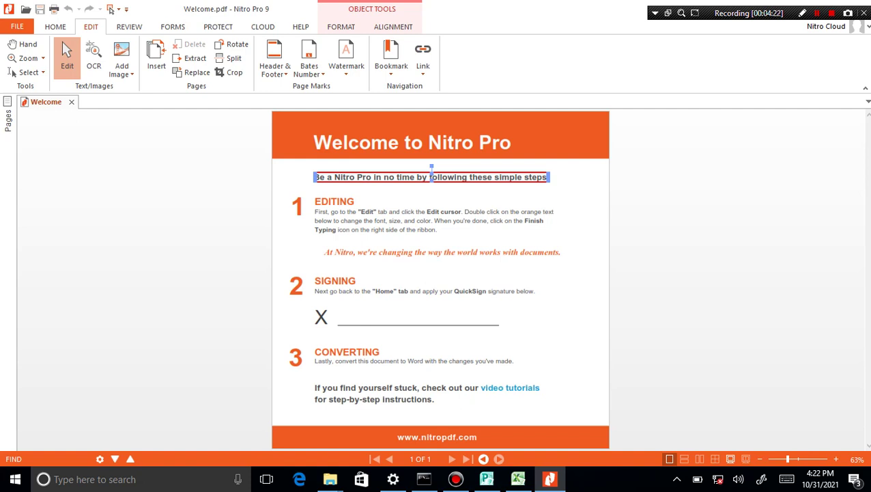
key("Delete")
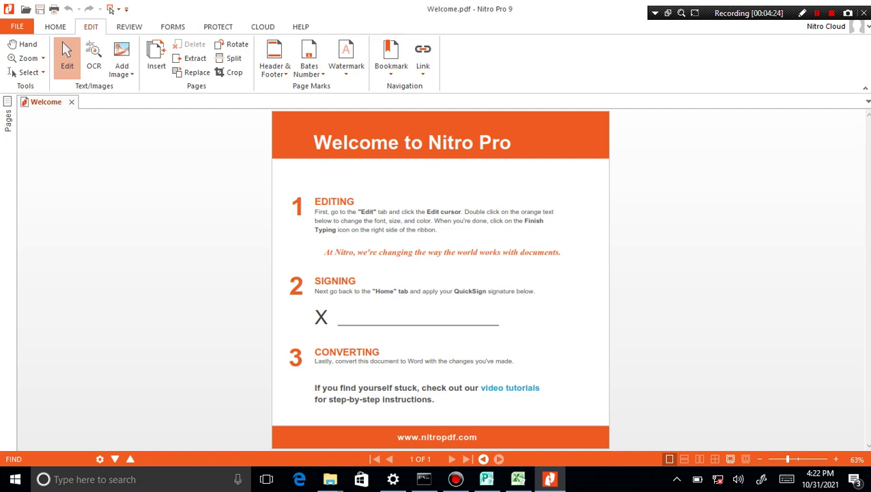